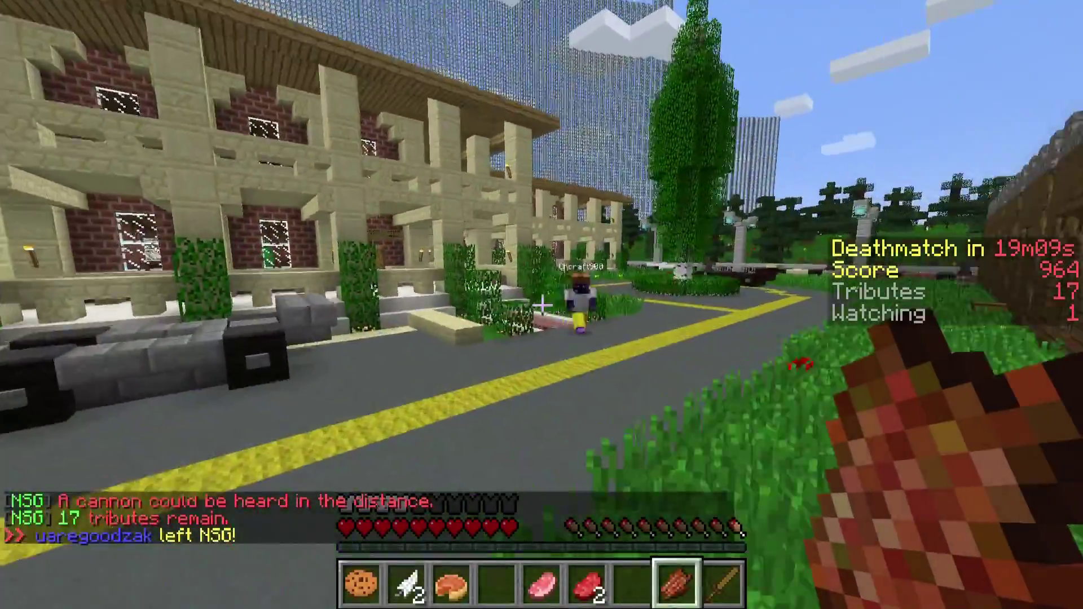
{"action": "key", "text": "w"}
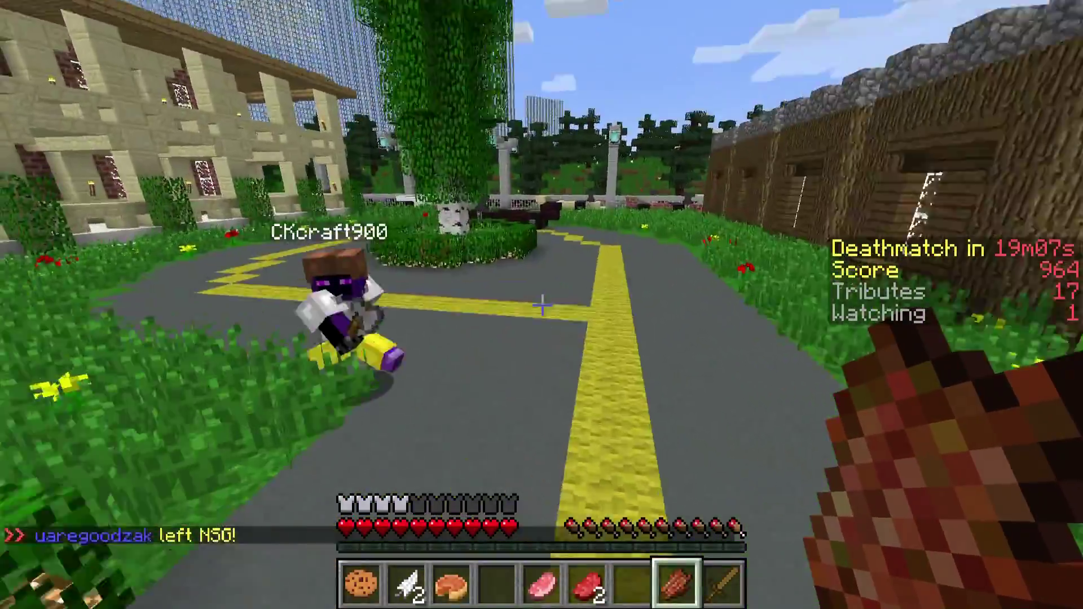
{"action": "key", "text": "9"}
{"action": "left_click", "coordinate": [541, 306]}
{"action": "left_click", "coordinate": [541, 305]}
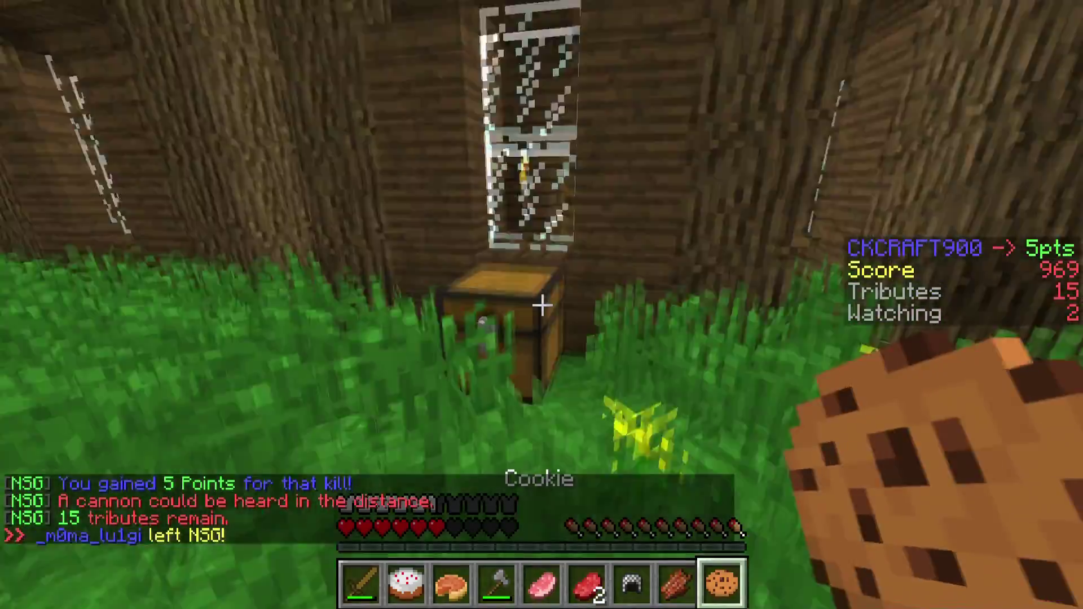
{"action": "right_click", "coordinate": [542, 305]}
{"action": "left_click", "coordinate": [459, 249], "text": "shift"}
{"action": "key", "text": "e"}
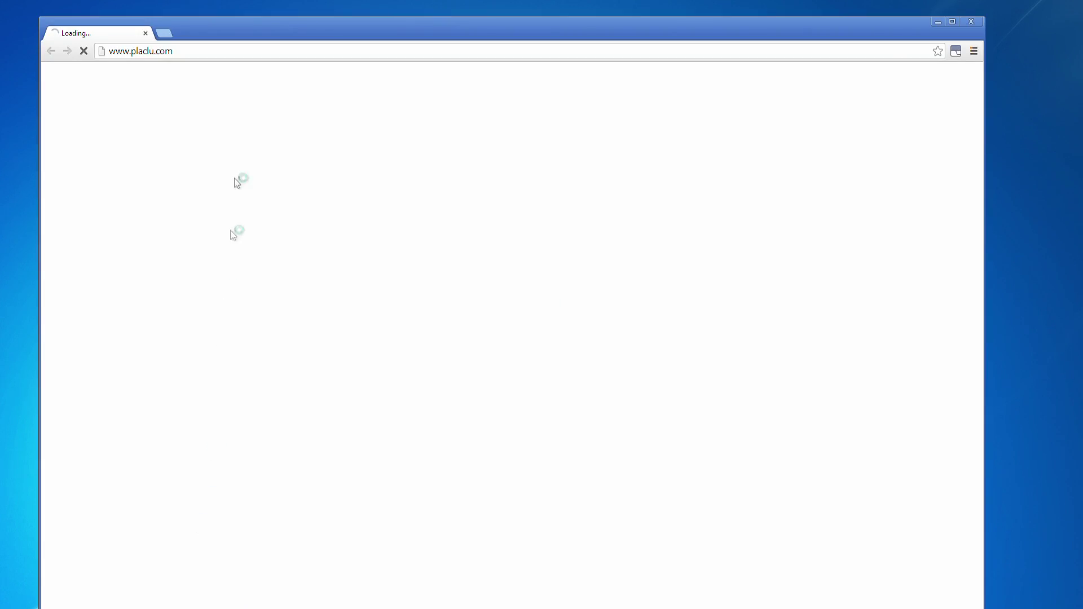
{"action": "double_click", "coordinate": [278, 28]}
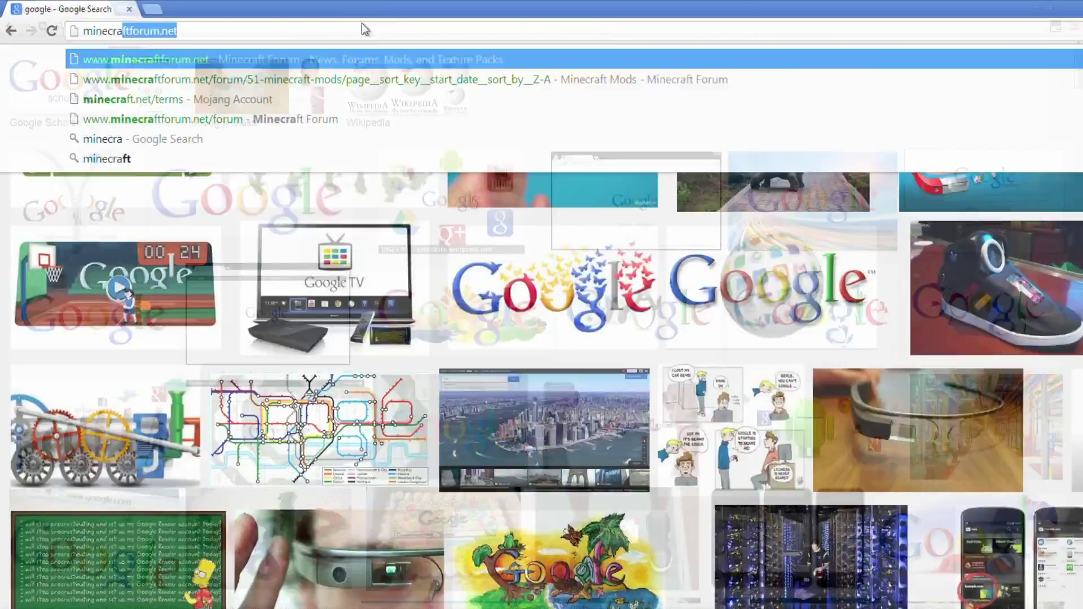
{"action": "key", "text": "Return"}
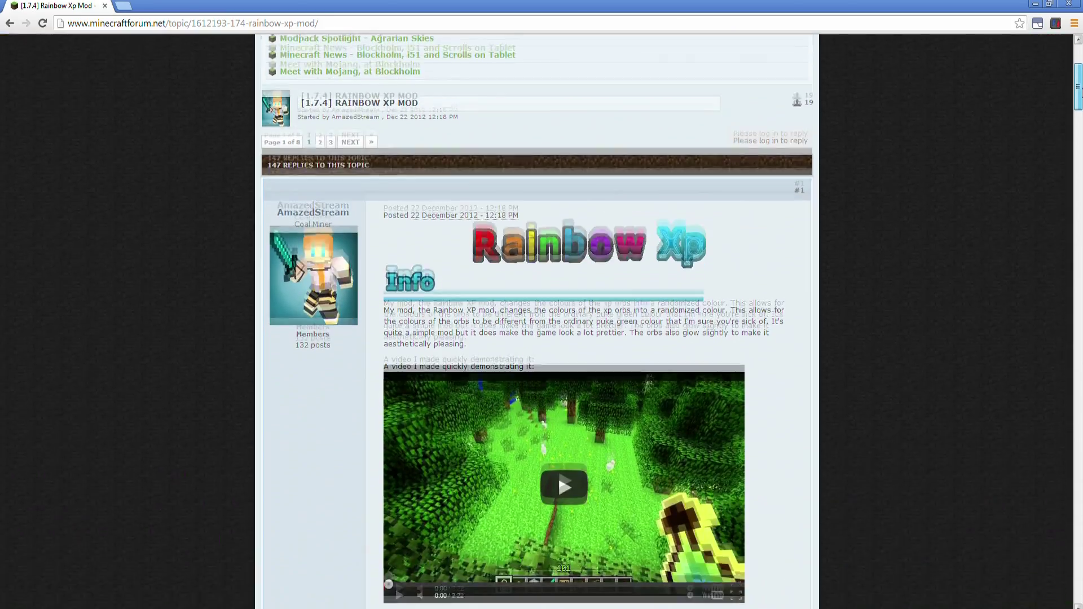
{"action": "scroll", "coordinate": [536, 322], "scroll_direction": "down", "scroll_amount": 3}
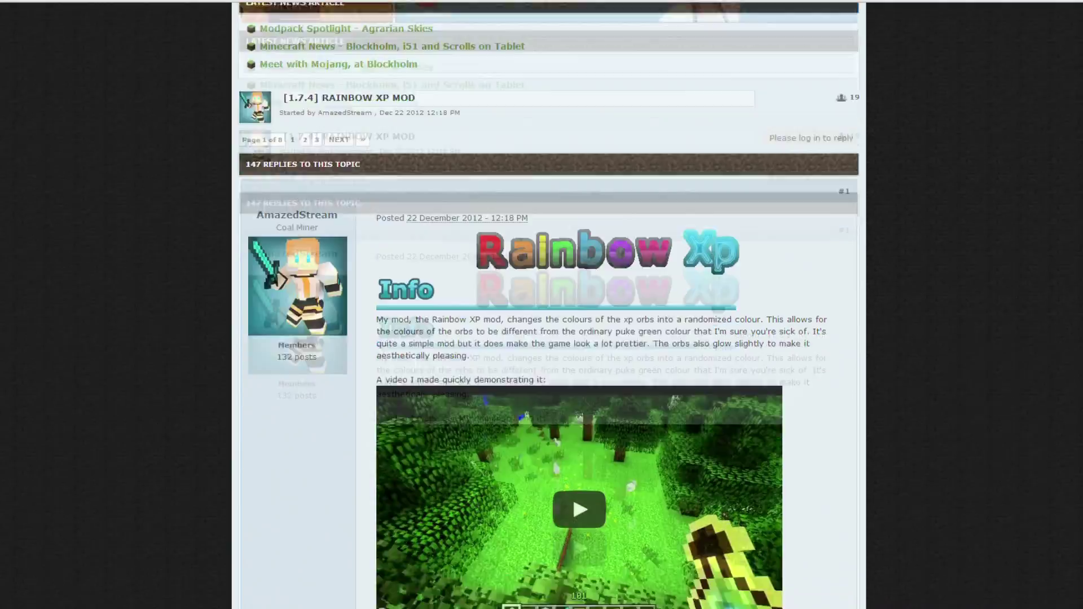
{"action": "scroll", "coordinate": [541, 304], "scroll_direction": "down", "scroll_amount": 10}
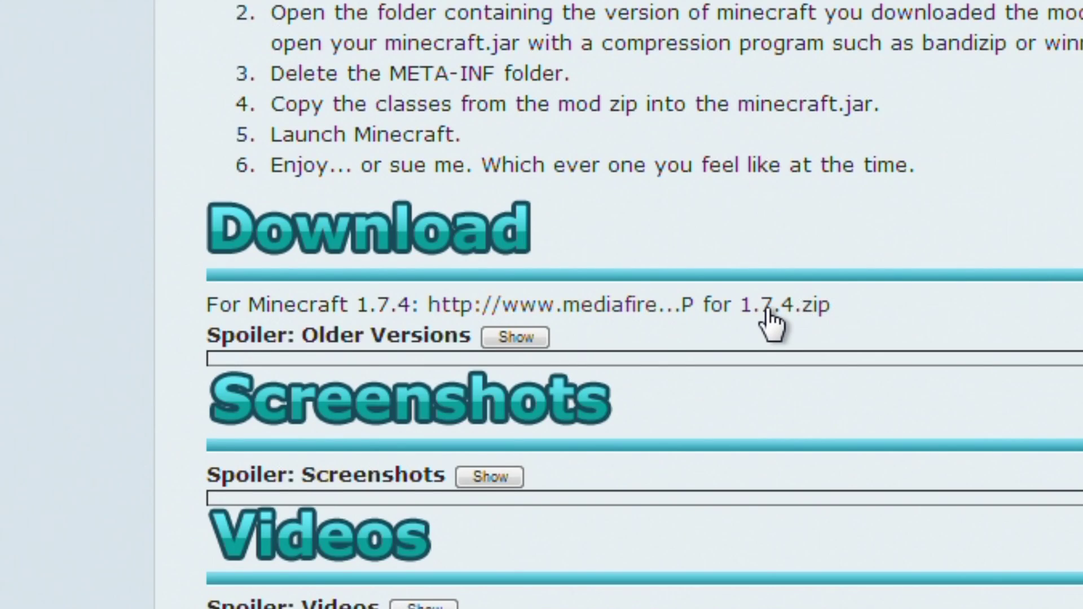
{"action": "left_click", "coordinate": [598, 240]}
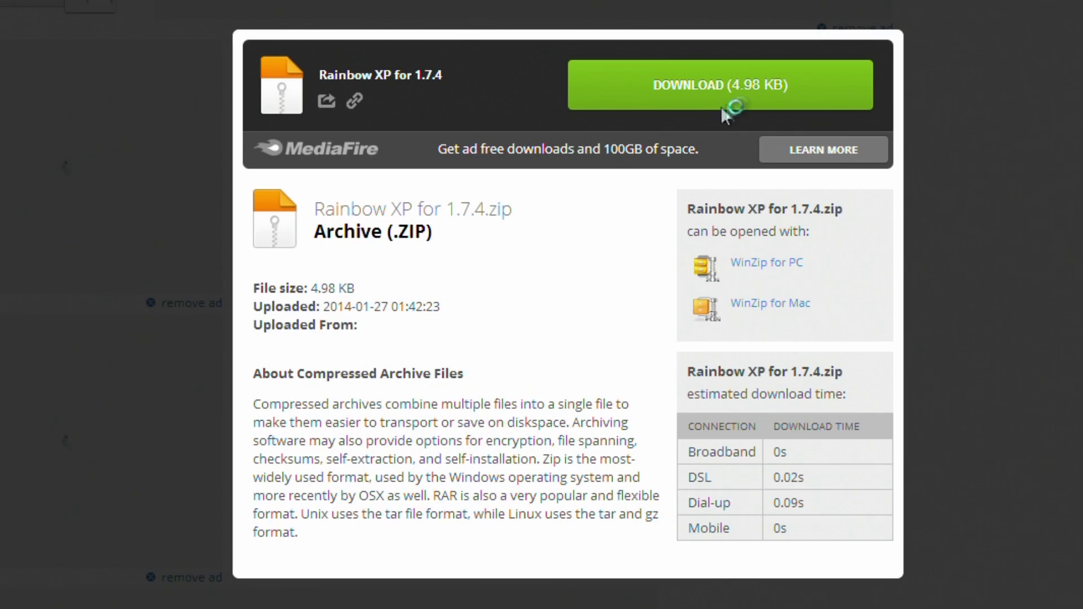
{"action": "left_click", "coordinate": [743, 95]}
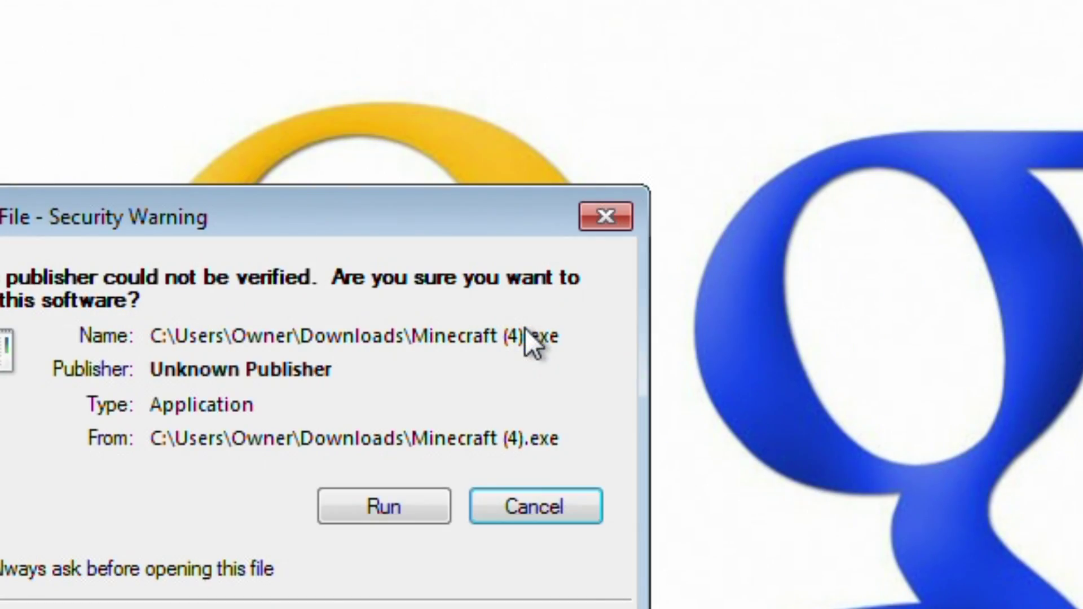
Step: Run the Minecraft launcher and open the versions folder in the game directory of profile 175
{"action": "left_click", "coordinate": [384, 507]}
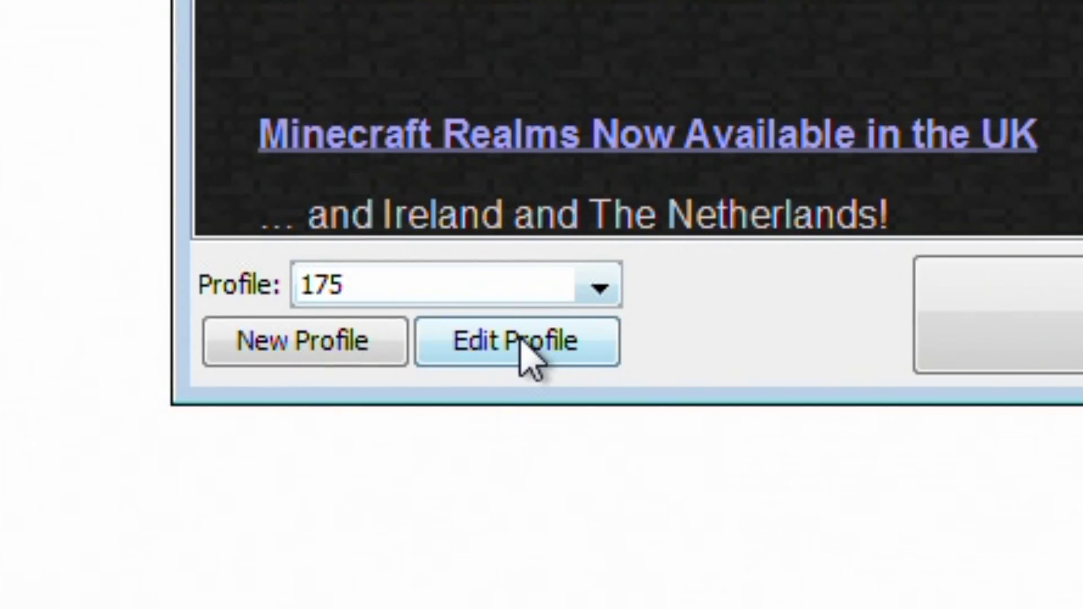
{"action": "left_click", "coordinate": [520, 342]}
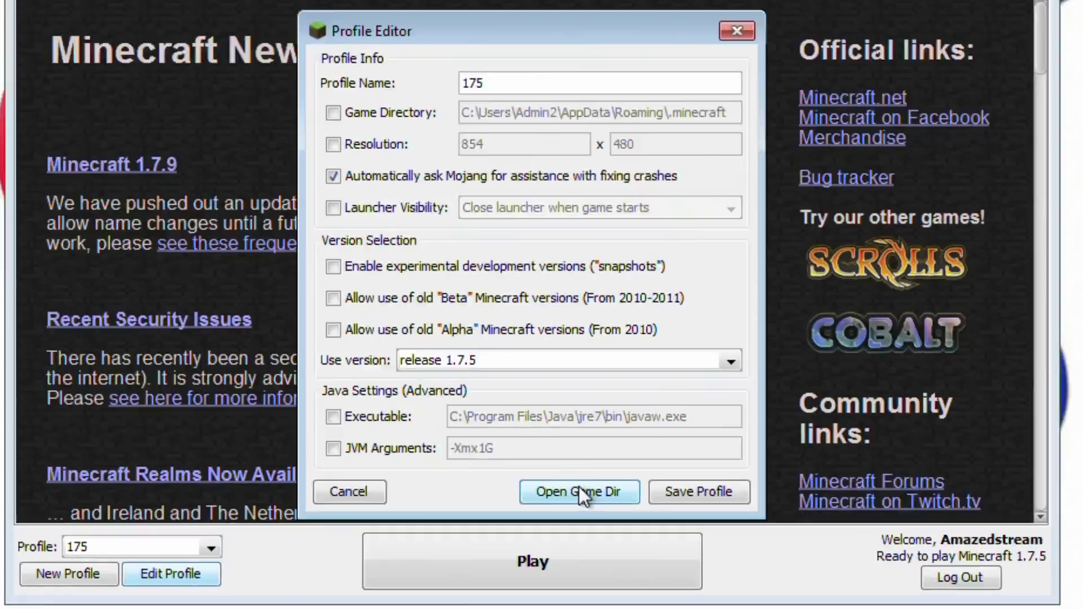
{"action": "left_click", "coordinate": [581, 492]}
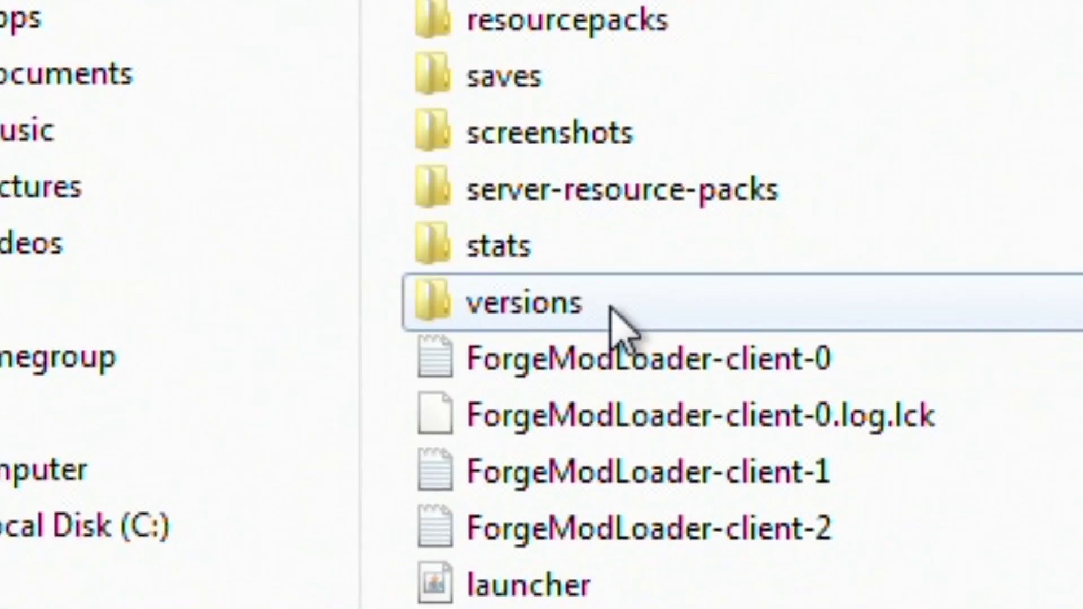
{"action": "double_click", "coordinate": [340, 254]}
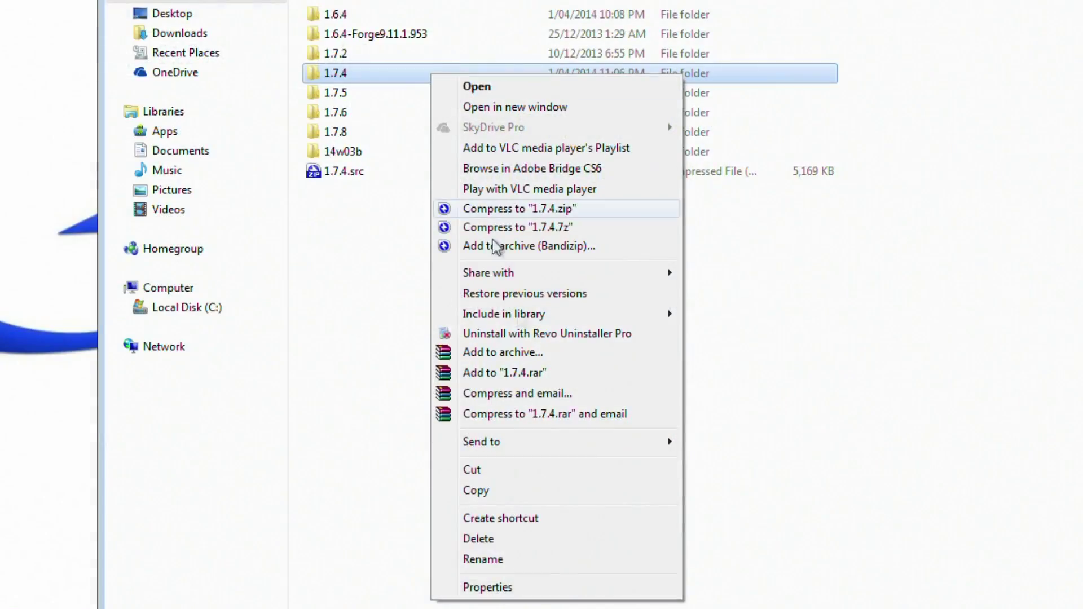
Step: Rename the 1.7.4 version folder as 1.7.4.2
{"action": "left_click", "coordinate": [483, 559]}
{"action": "type", "text": "1.7"}
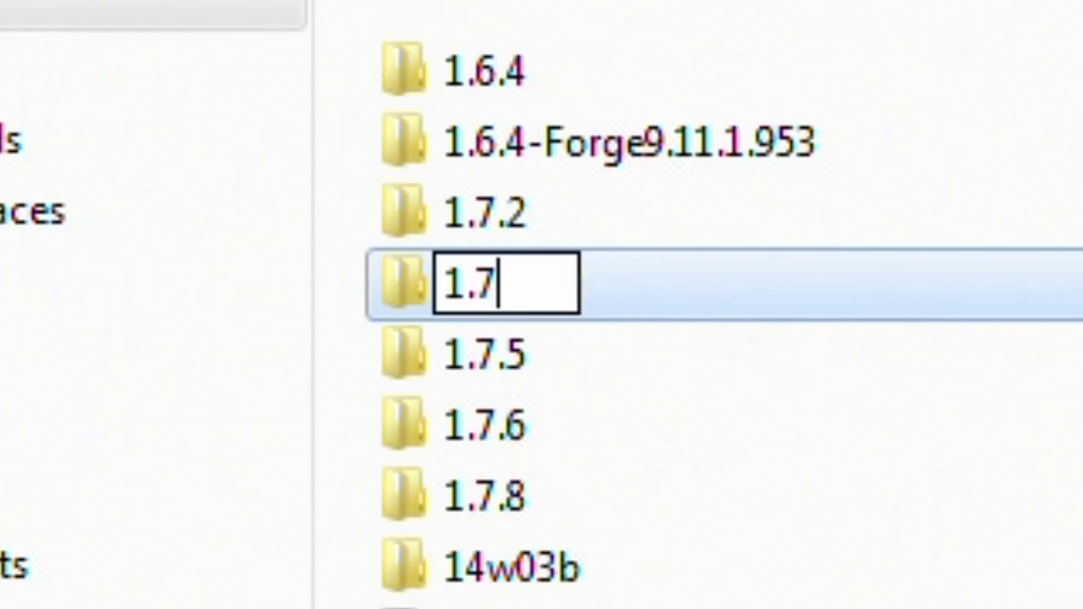
{"action": "type", "text": ".4.2"}
{"action": "key", "text": "Return"}
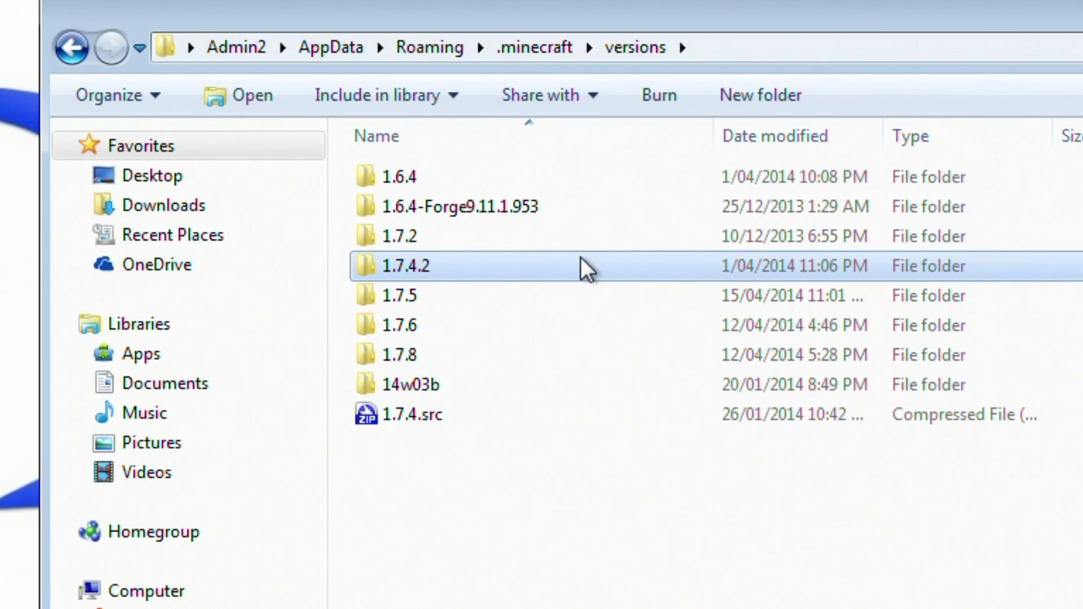
Step: Rename both the jar file and the JSON file inside the 1.7.4.2 folder as 1.7.4.2
{"action": "double_click", "coordinate": [937, 276]}
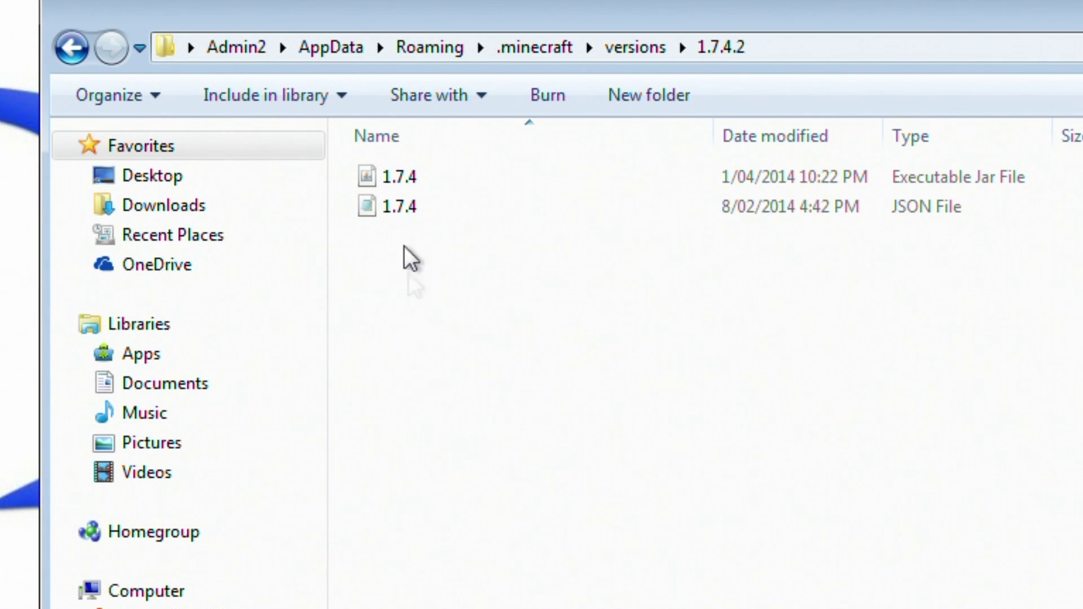
{"action": "left_click", "coordinate": [415, 180]}
{"action": "left_click", "coordinate": [407, 179]}
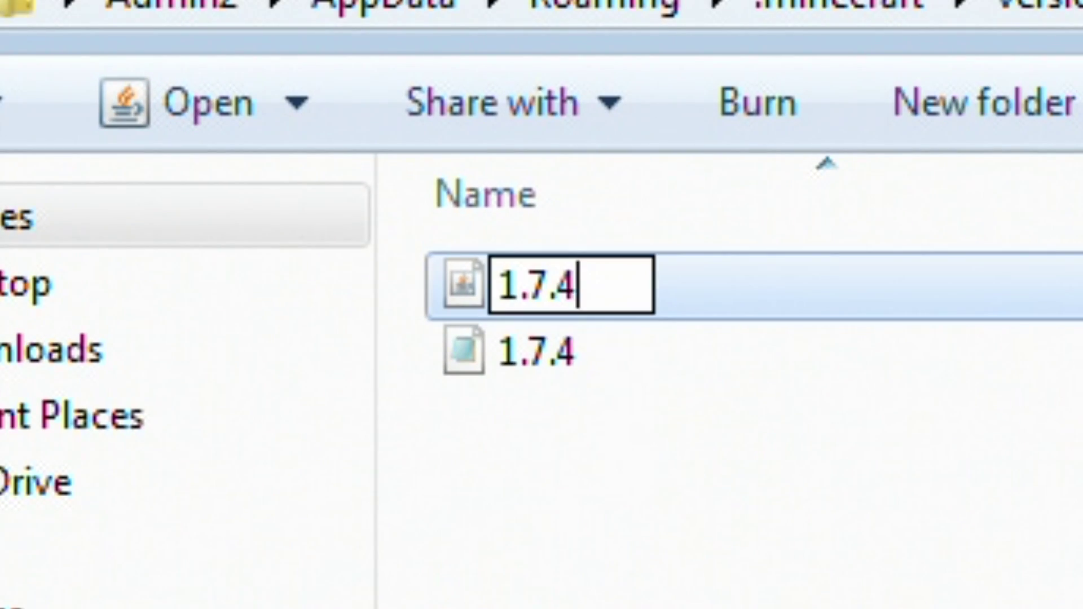
{"action": "type", "text": ".7.4."}
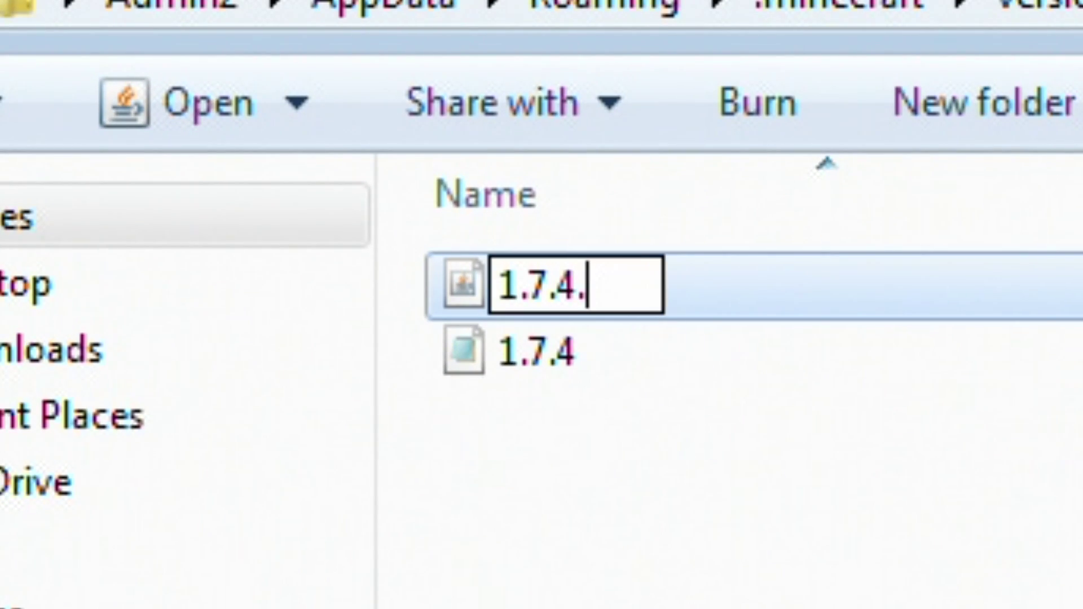
{"action": "type", "text": "2"}
{"action": "key", "text": "Return"}
{"action": "key", "text": "Down"}
{"action": "key", "text": "F2"}
{"action": "type", "text": "1.7.4.2"}
{"action": "key", "text": "Return"}
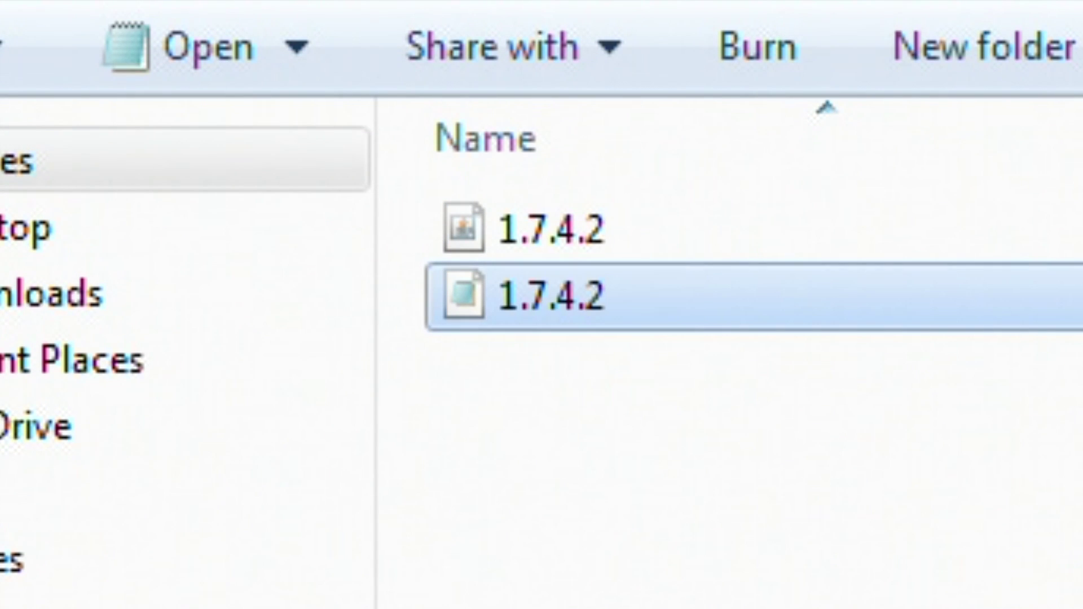
{"action": "left_click", "coordinate": [358, 359]}
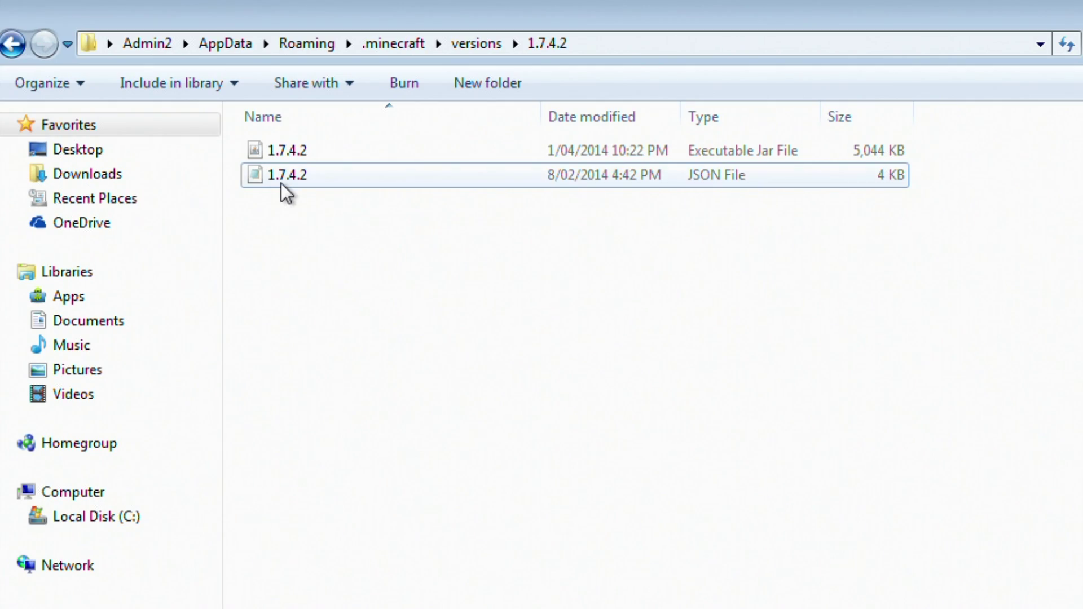
Step: Edit the 1.7.4.2 JSON file so its id reads 1.7.4.2, then save and close it
{"action": "right_click", "coordinate": [281, 183]}
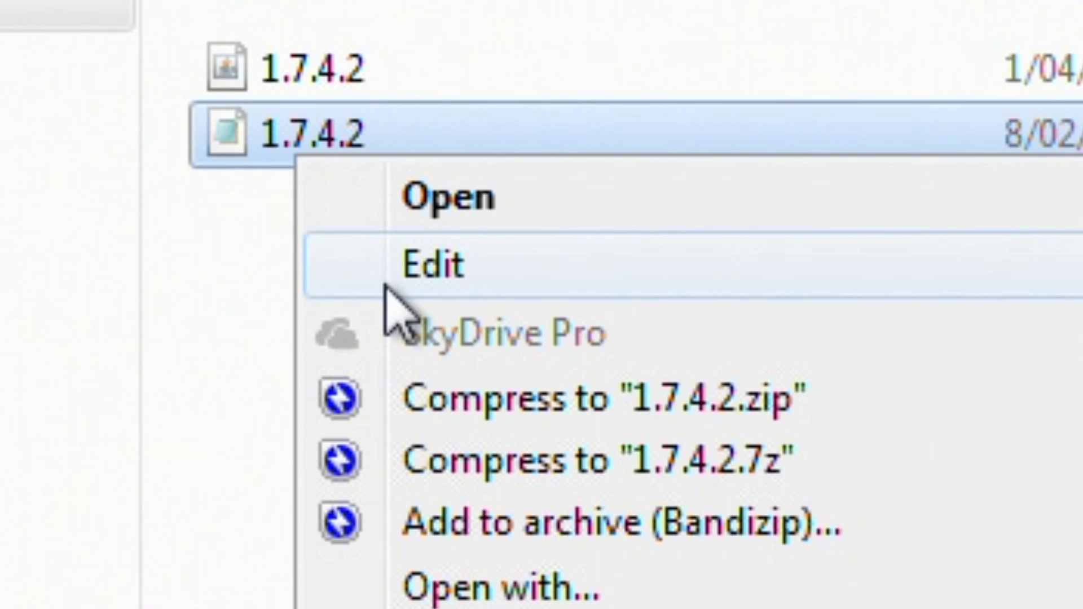
{"action": "left_click", "coordinate": [316, 229]}
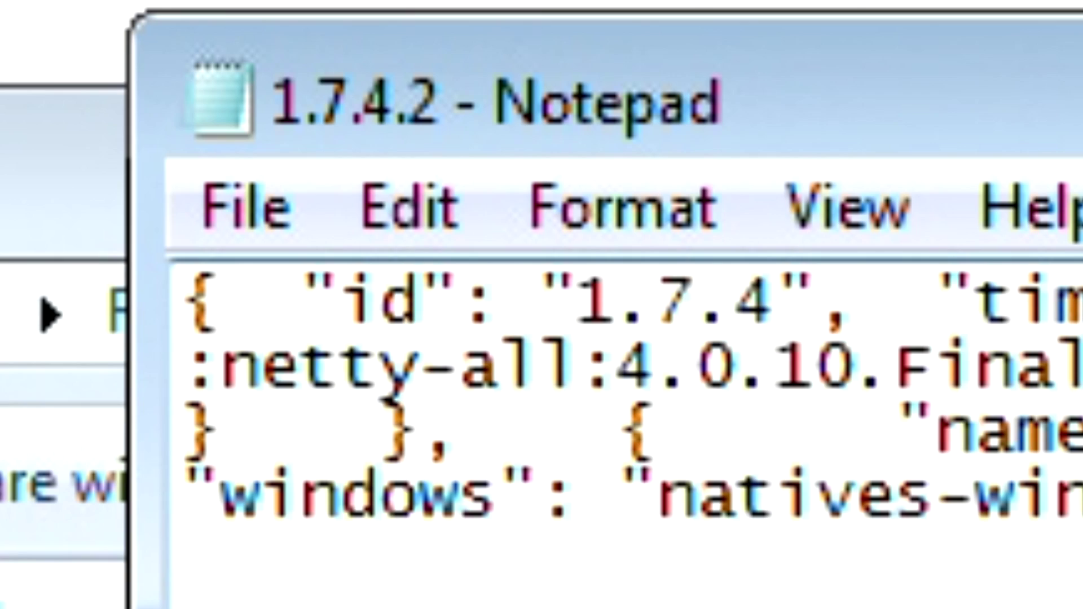
{"action": "left_click_drag", "start_coordinate": [770, 277], "coordinate": [587, 296]}
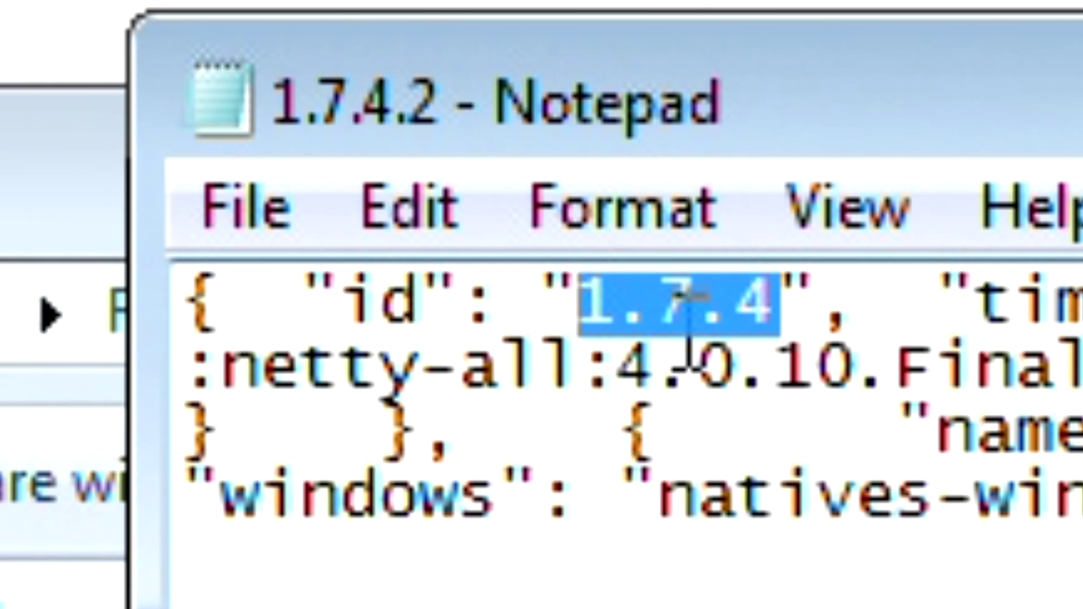
{"action": "type", "text": "1.7.4.2"}
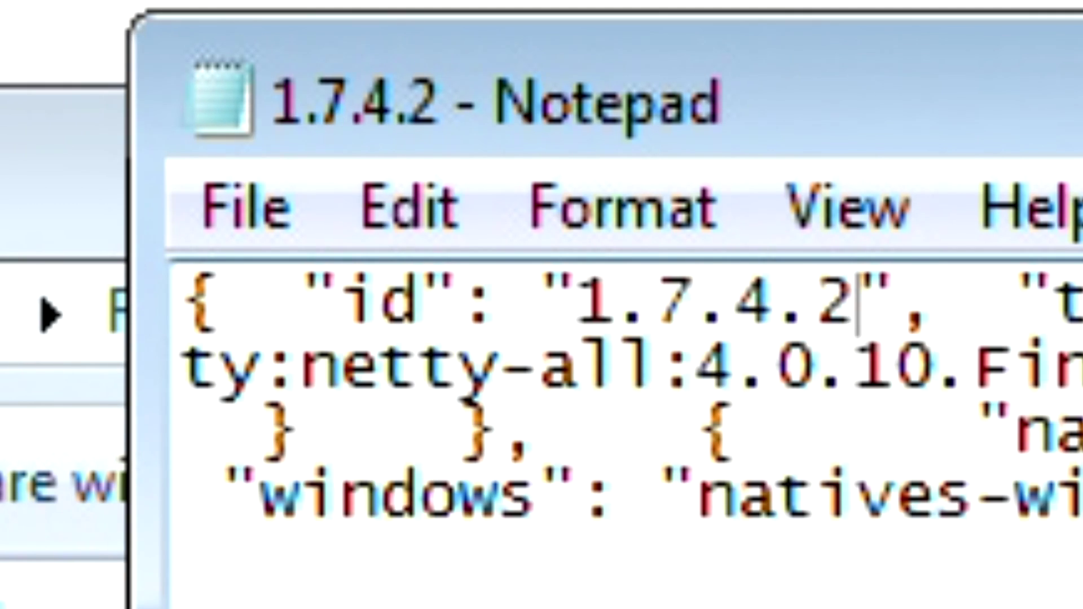
{"action": "left_click", "coordinate": [247, 211]}
{"action": "left_click", "coordinate": [257, 531]}
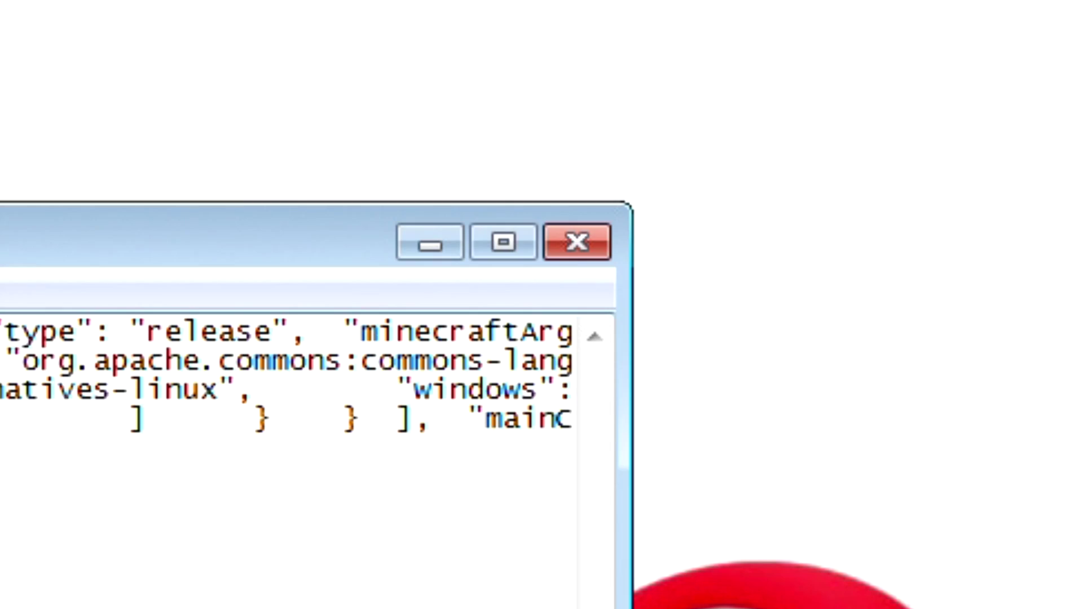
{"action": "left_click", "coordinate": [576, 248]}
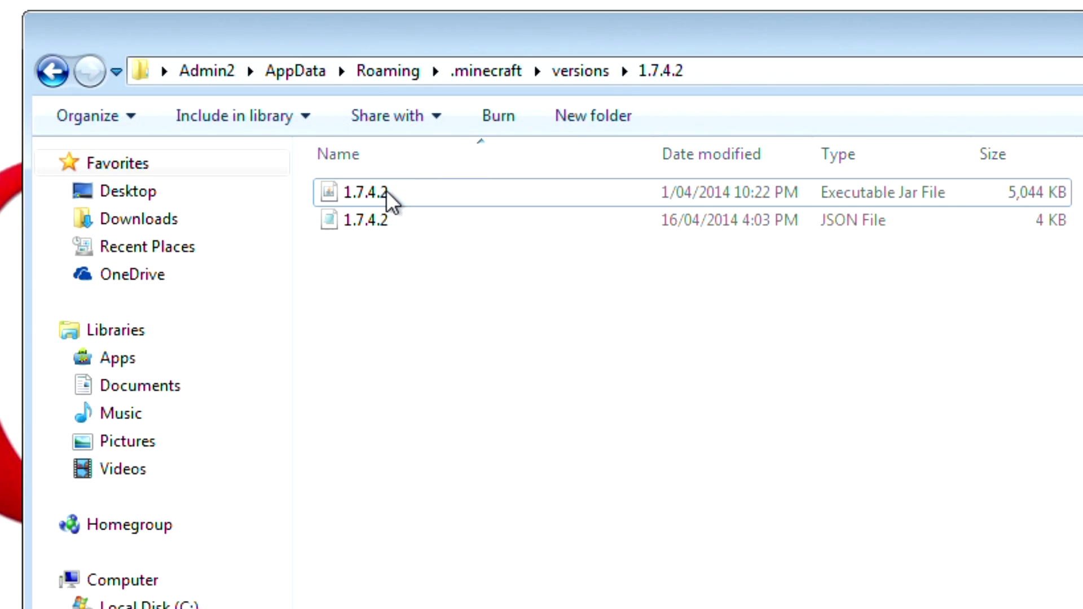
Step: Open the 1.7.4.2 jar file and the downloaded Rainbow XP for 1.7.4 zip in Bandizip
{"action": "left_click", "coordinate": [386, 191]}
{"action": "right_click", "coordinate": [386, 191]}
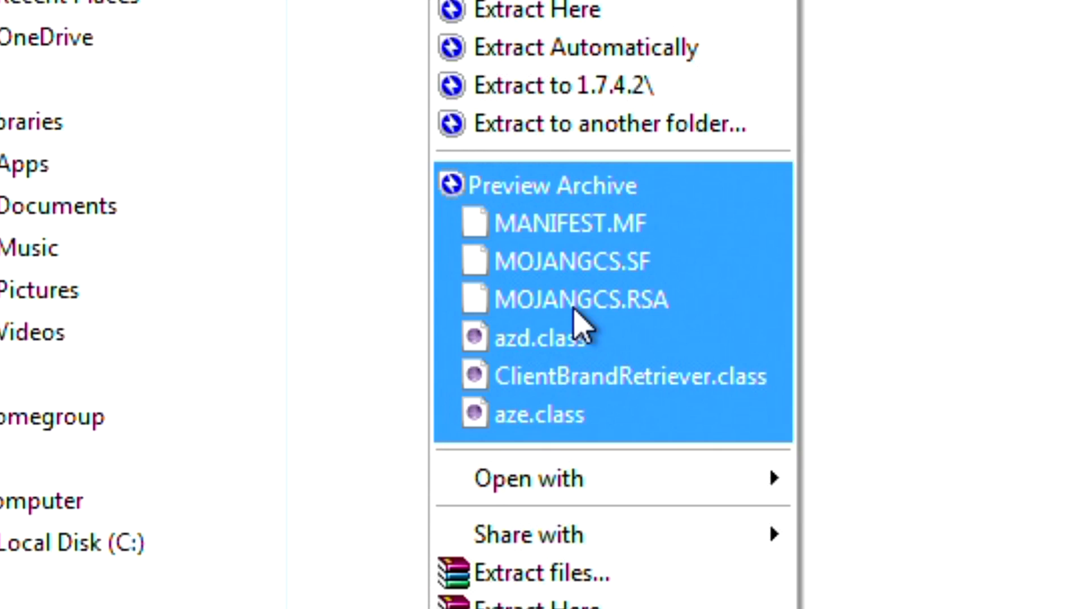
{"action": "left_click", "coordinate": [578, 326]}
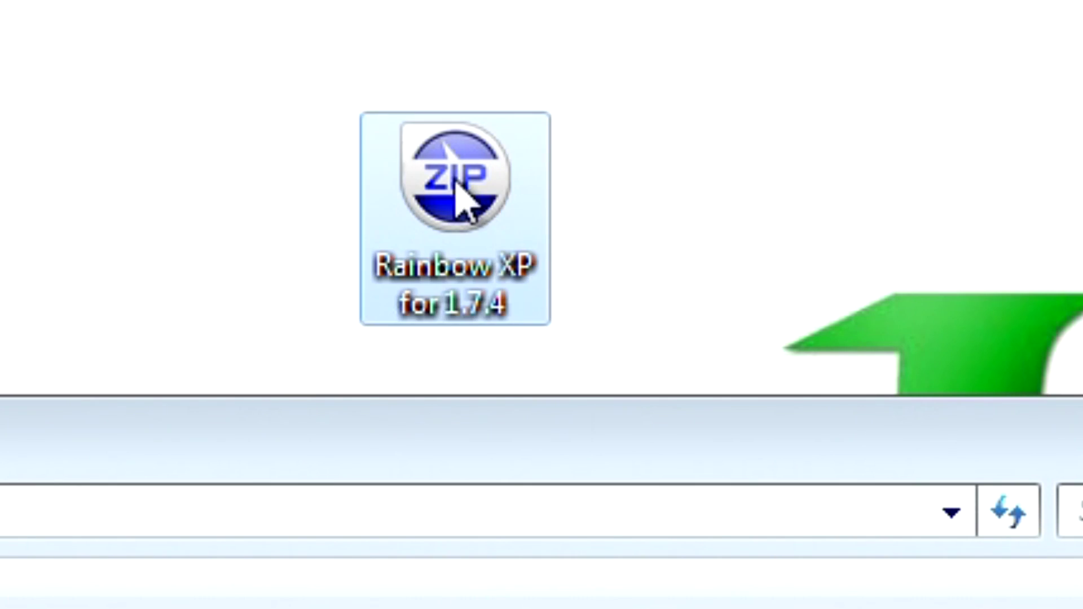
{"action": "right_click", "coordinate": [462, 200]}
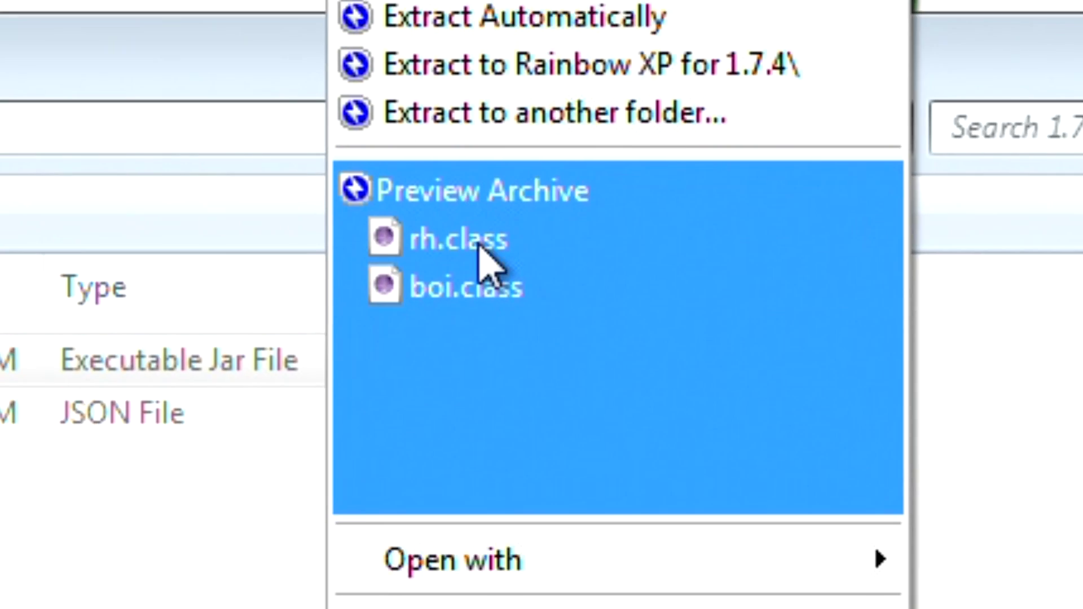
{"action": "left_click", "coordinate": [593, 608]}
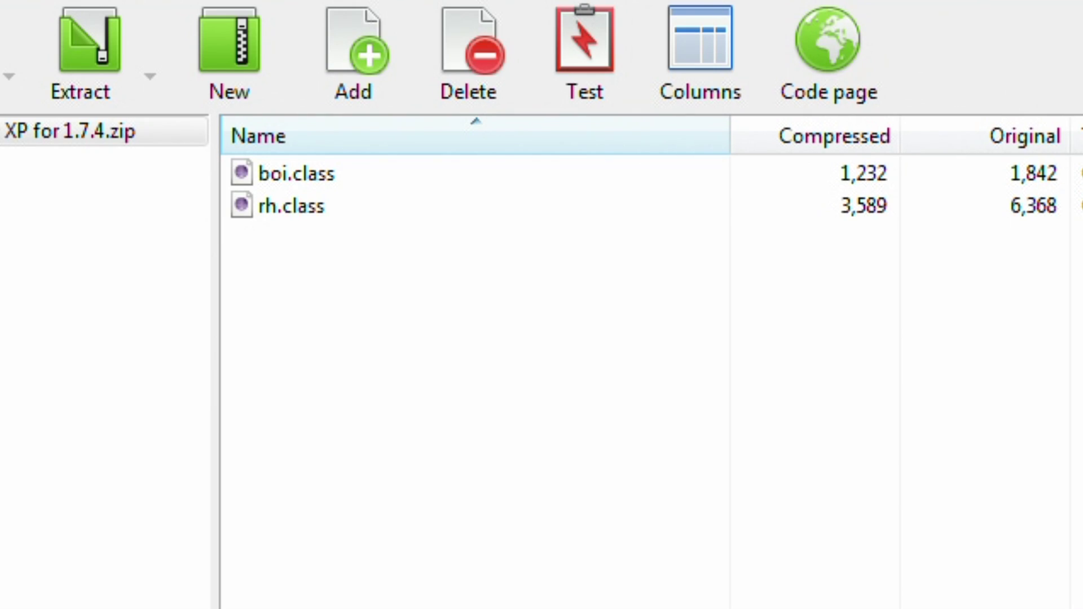
{"action": "key", "text": "ctrl+a"}
{"action": "left_click", "coordinate": [500, 340]}
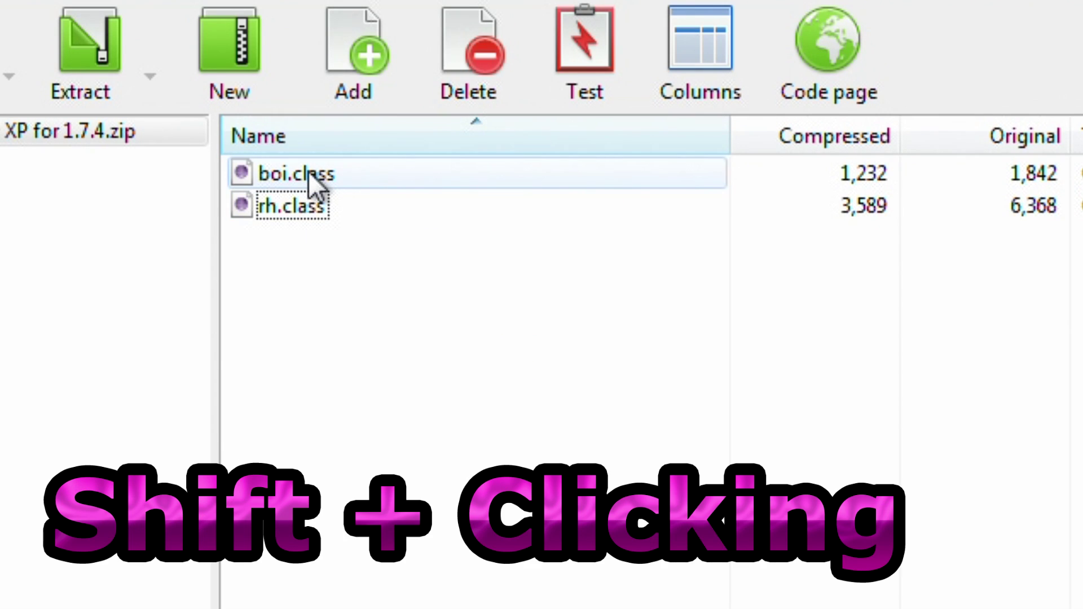
{"action": "left_click", "coordinate": [308, 171]}
{"action": "left_click", "coordinate": [303, 203], "text": "shift"}
{"action": "left_click", "coordinate": [371, 319]}
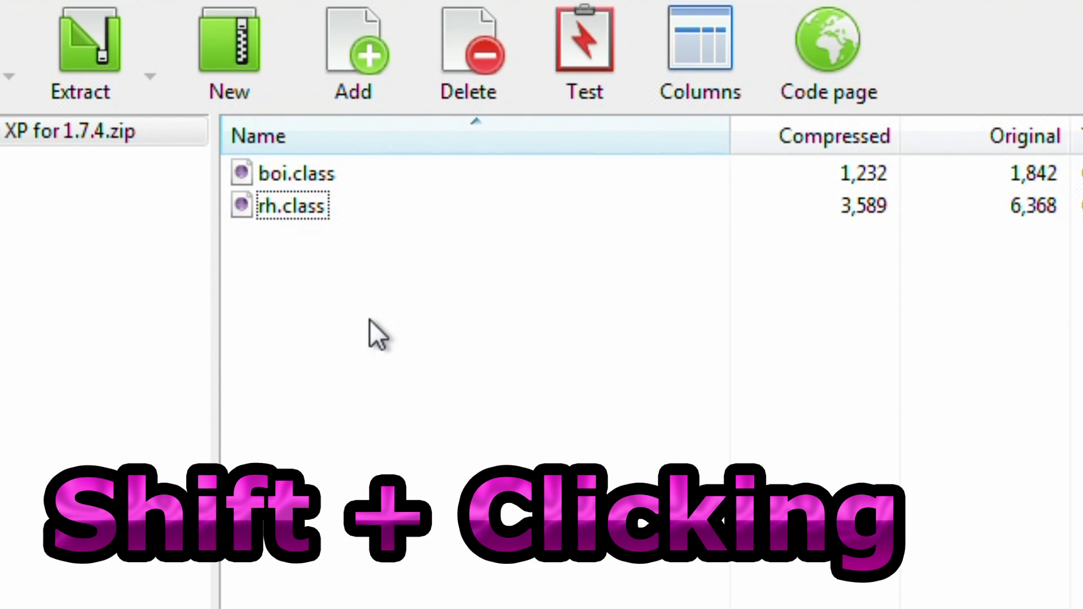
Step: Add boi.class and rh.class from the Rainbow XP archive to 1.7.4.2.jar, overwriting the duplicate files
{"action": "mouse_move", "coordinate": [262, 305]}
{"action": "left_mouse_down"}
{"action": "mouse_move", "coordinate": [363, 164]}
{"action": "mouse_move", "coordinate": [290, 310]}
{"action": "mouse_move", "coordinate": [559, 181]}
{"action": "left_mouse_up"}
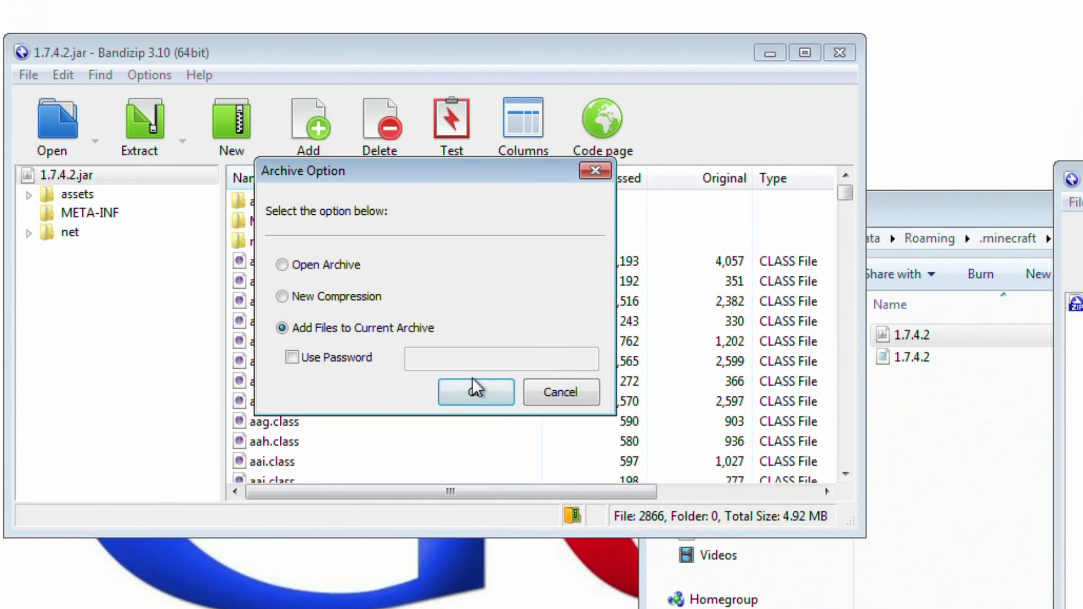
{"action": "left_click", "coordinate": [475, 389]}
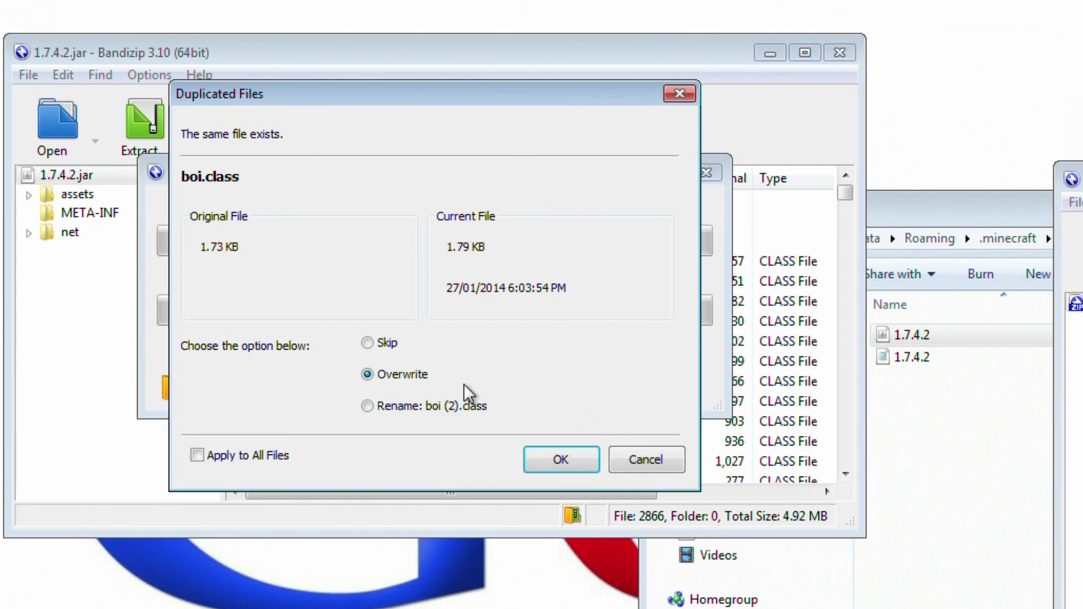
{"action": "left_click", "coordinate": [574, 460]}
{"action": "left_click", "coordinate": [580, 459]}
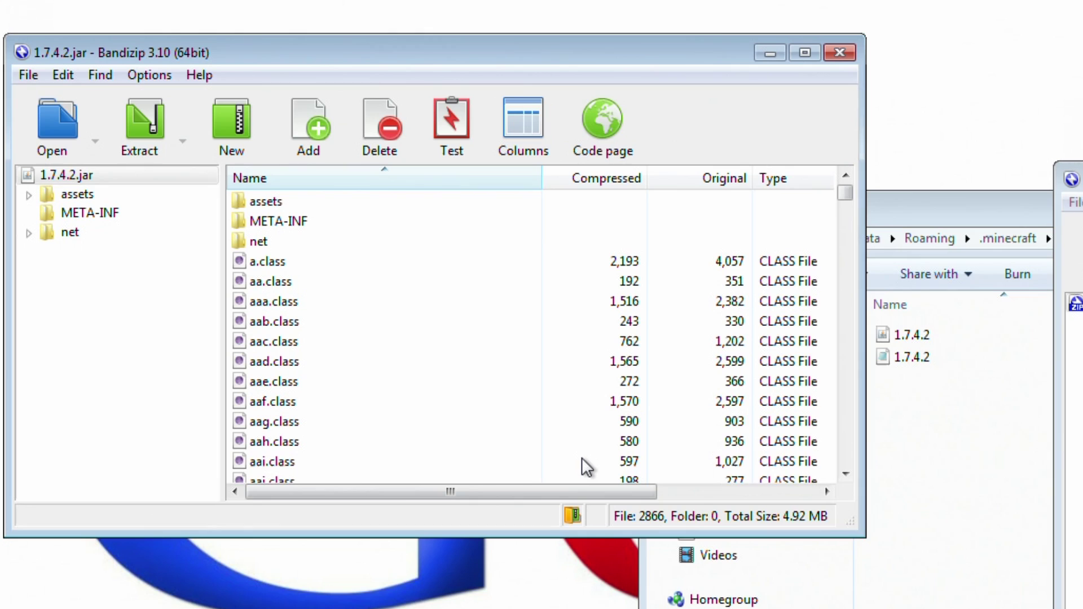
Step: Delete the META-INF folder from 1.7.4.2.jar and close the archive windows
{"action": "left_click", "coordinate": [360, 228]}
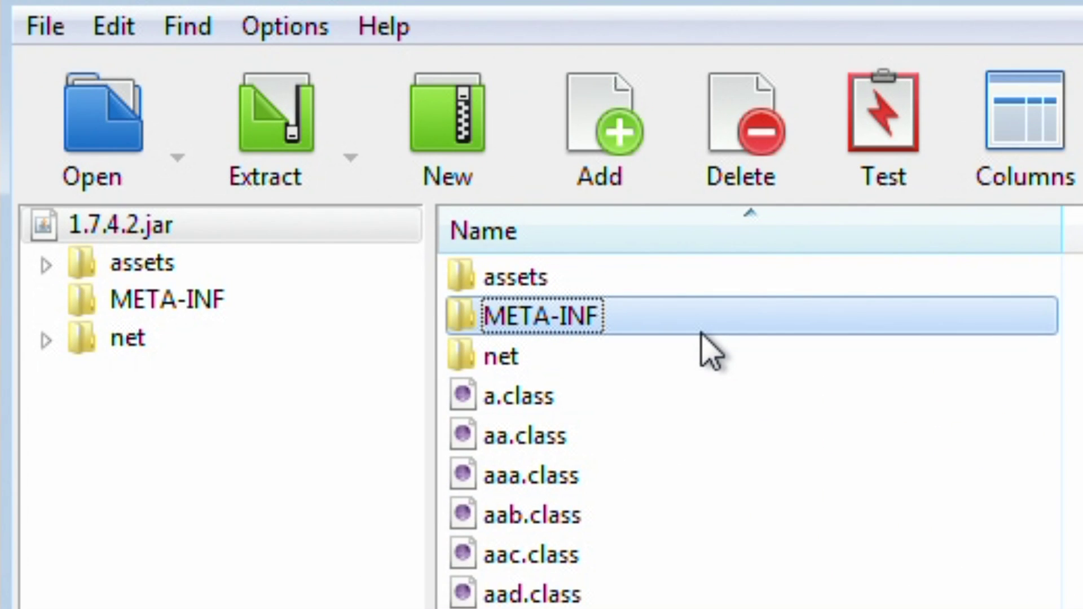
{"action": "key", "text": "Delete"}
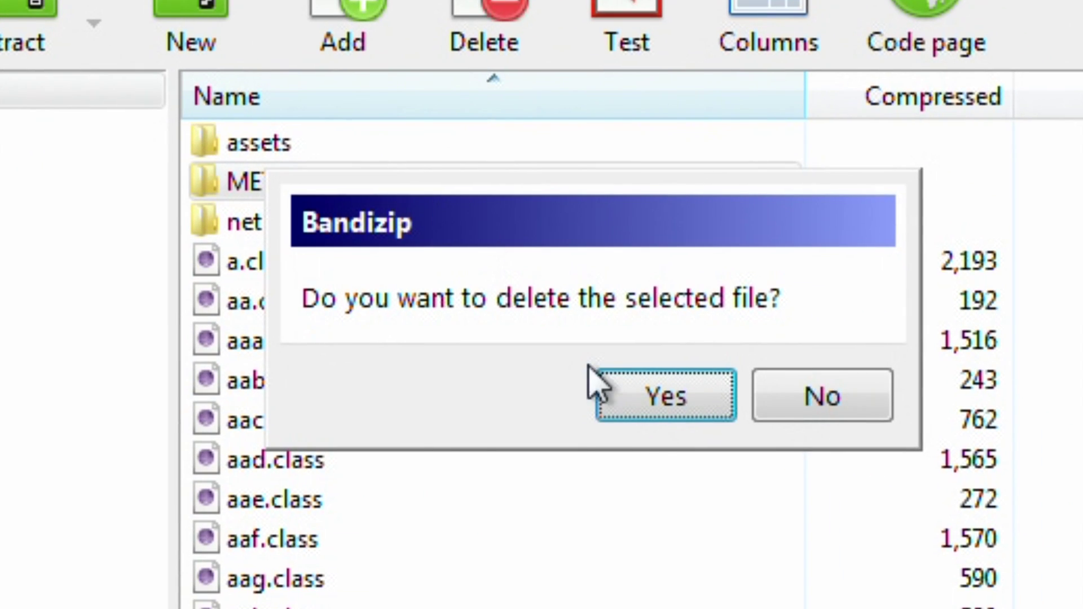
{"action": "left_click", "coordinate": [896, 541]}
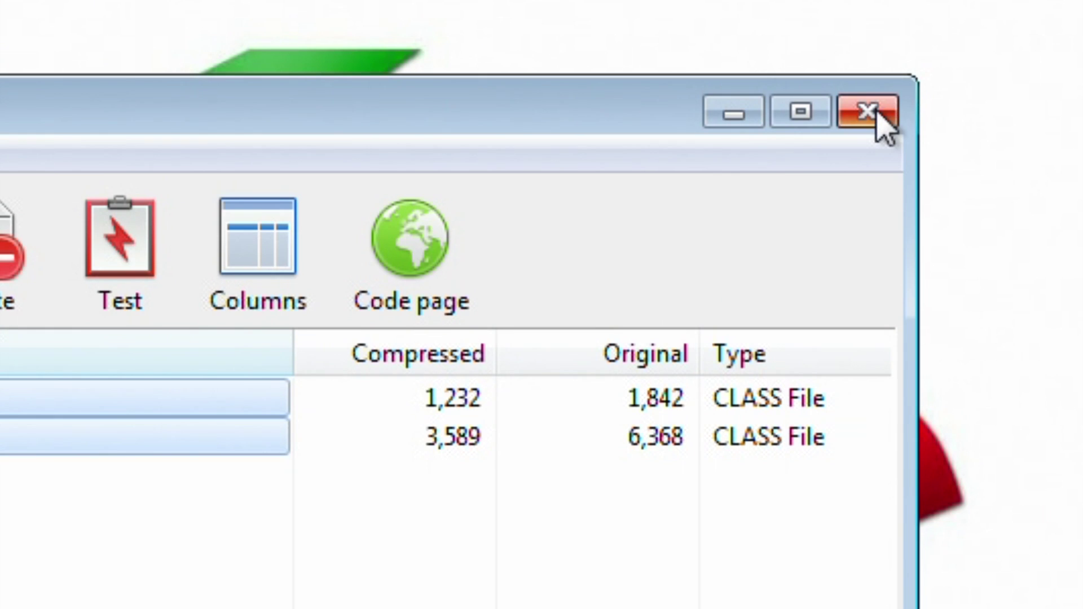
{"action": "left_click", "coordinate": [878, 111]}
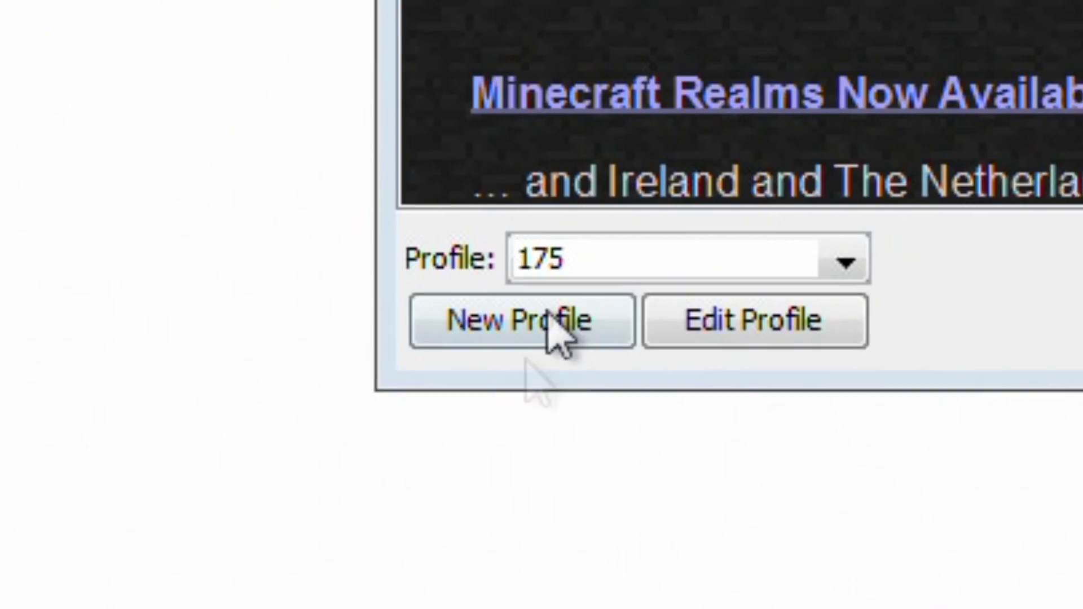
Step: Create a new profile in the Minecraft launcher named thegoldencompasstwoisnevercomingoutsoeveryonejustgetoverit
{"action": "left_click", "coordinate": [172, 558]}
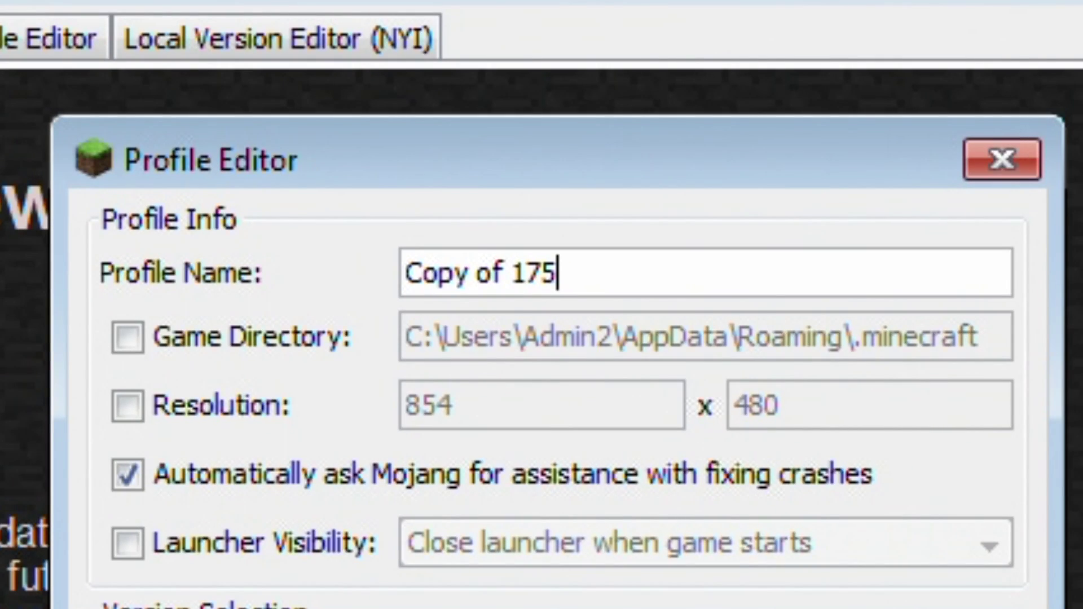
{"action": "key", "text": "ctrl+a"}
{"action": "type", "text": "thegoldencompasstwoisnevercom"}
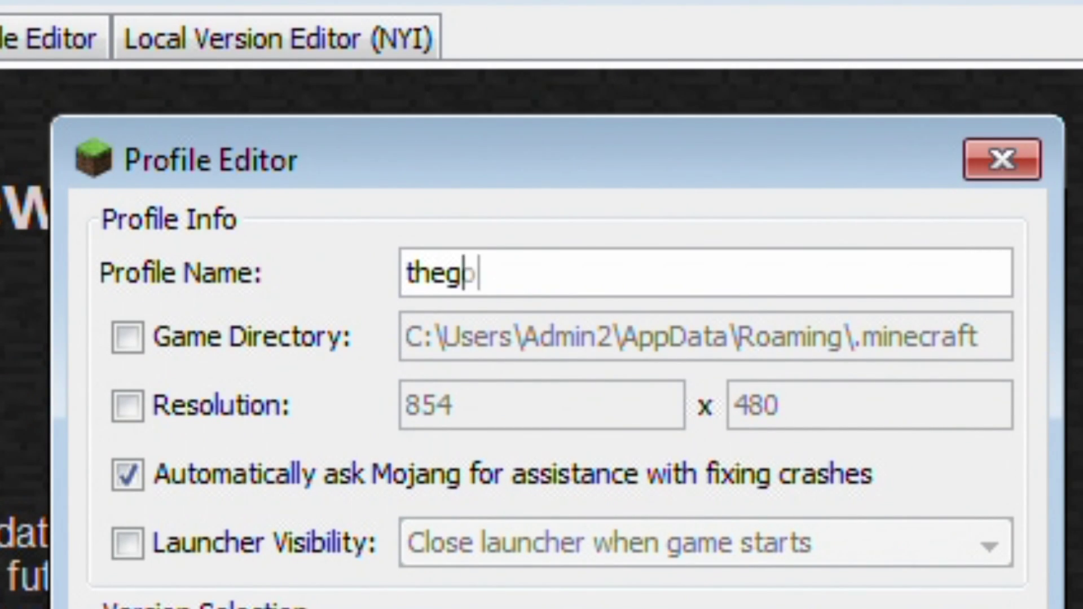
{"action": "type", "text": "ingoutsoeveryonejustgetoverit"}
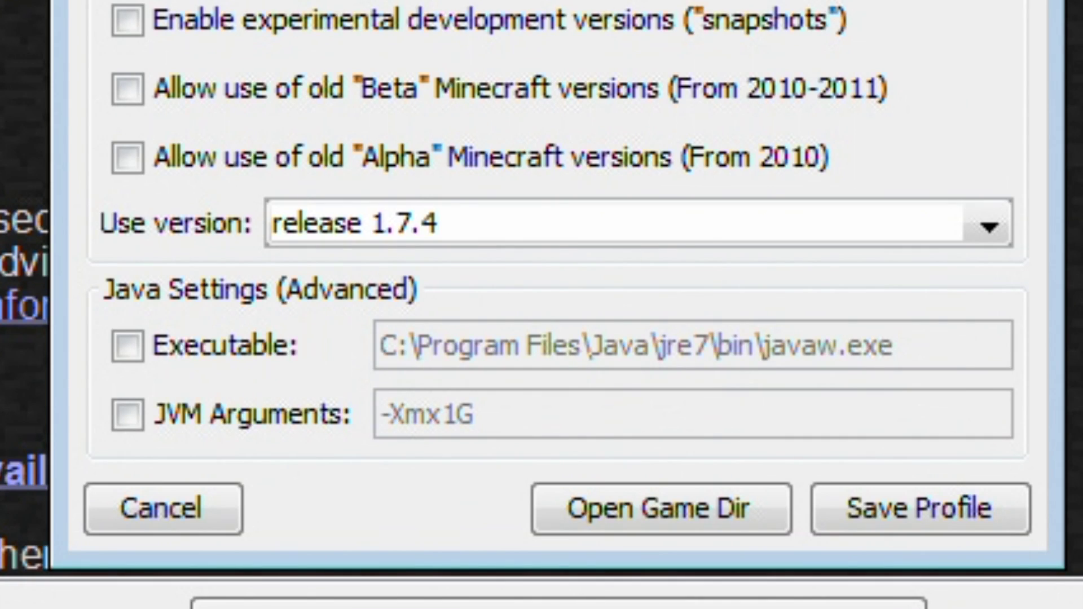
Step: Set the new profile to use release 1.7.4.2 and save the profile
{"action": "left_click", "coordinate": [937, 236]}
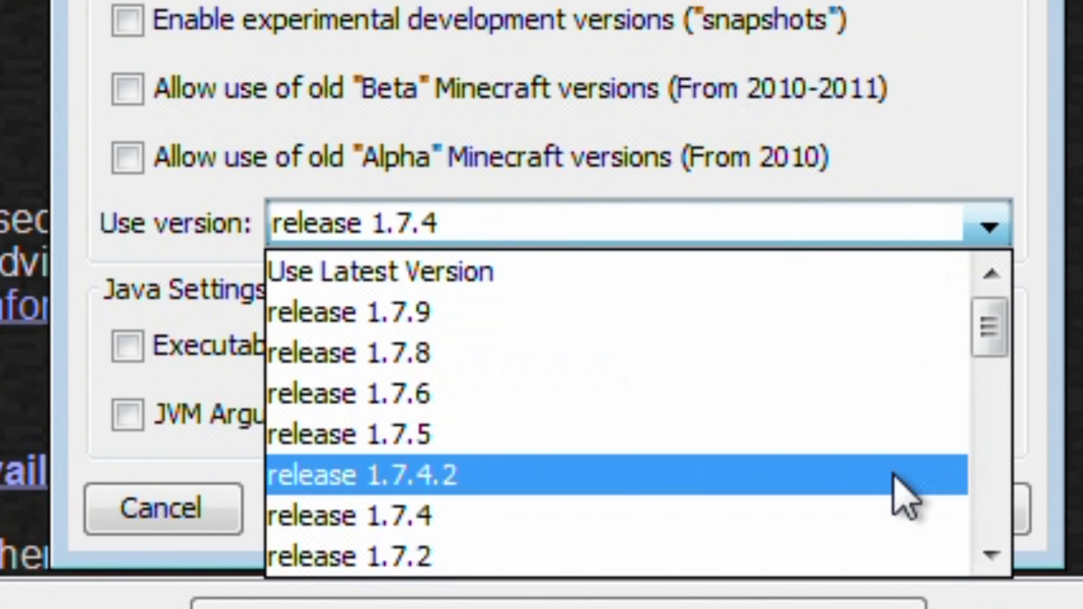
{"action": "left_click", "coordinate": [903, 501]}
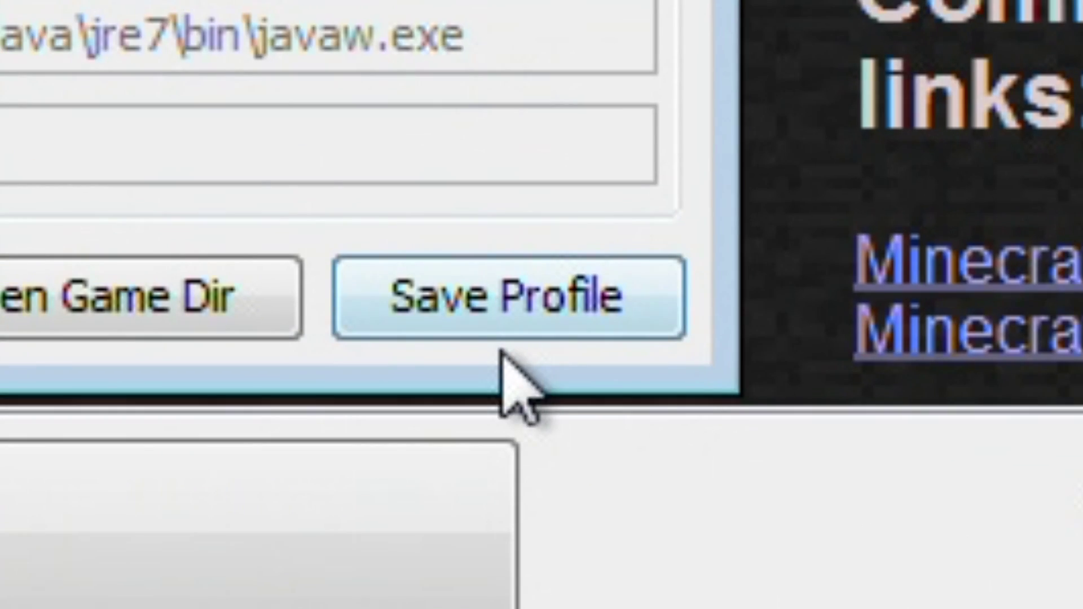
{"action": "left_click", "coordinate": [922, 511]}
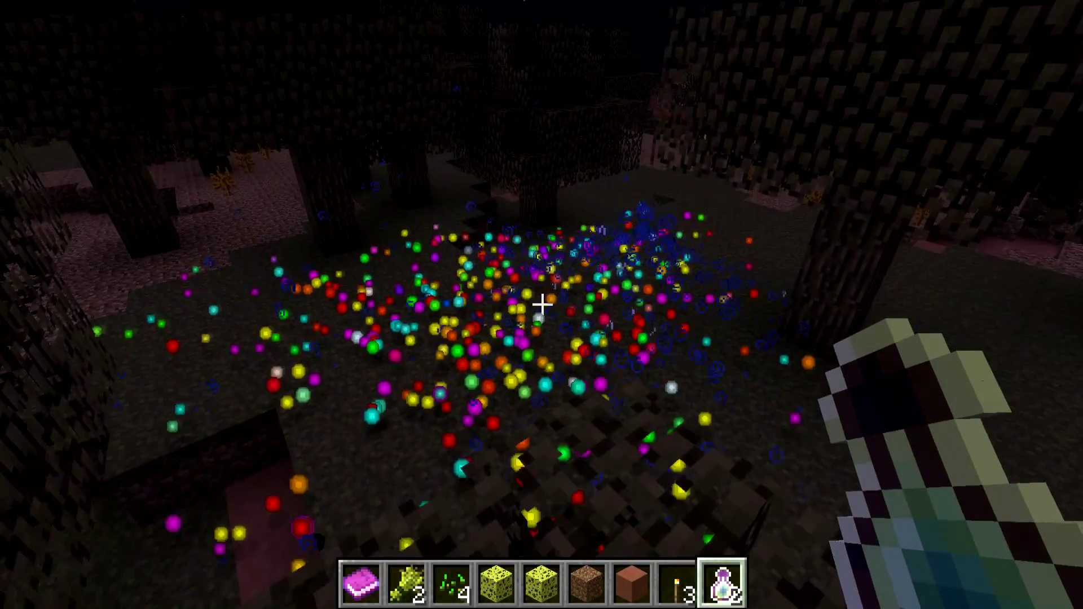
Step: View the character in third person among the coloured experience orbs in the game world
{"action": "key", "text": "F5"}
{"action": "key", "text": "w"}
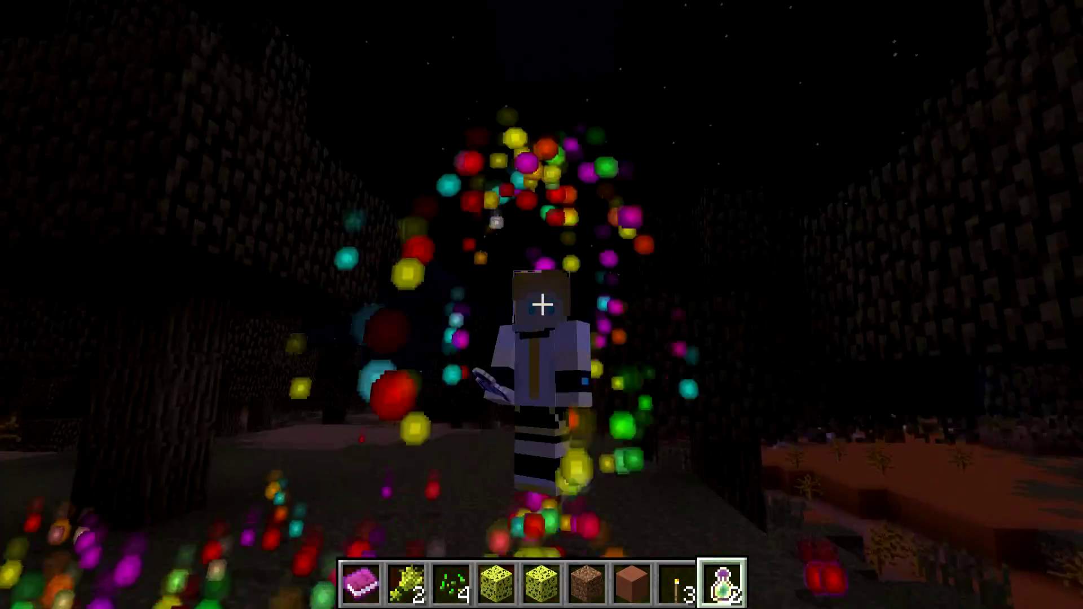
{"action": "key", "text": "F5"}
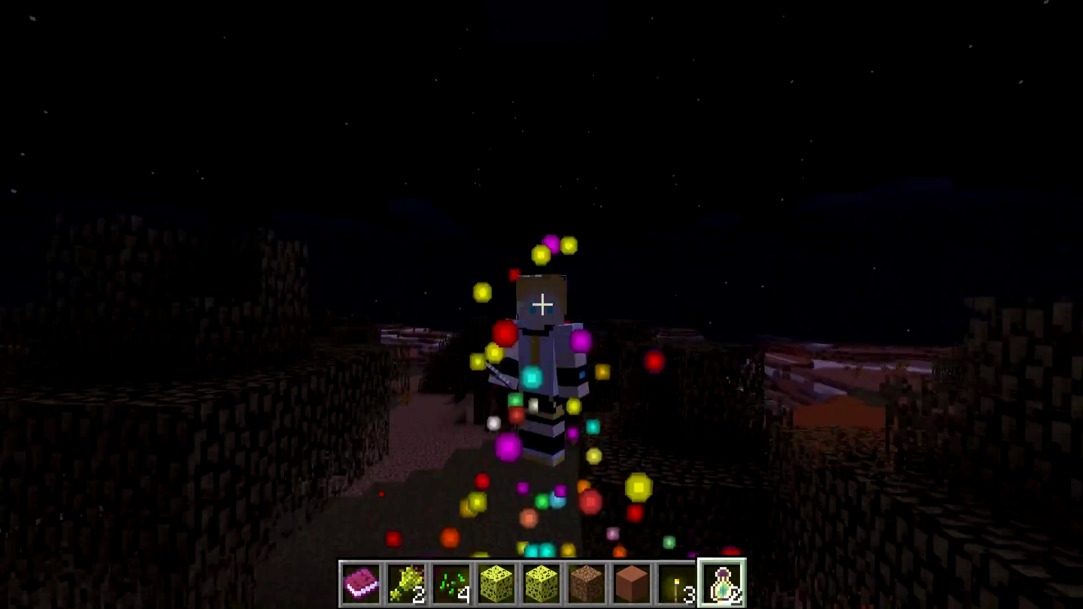